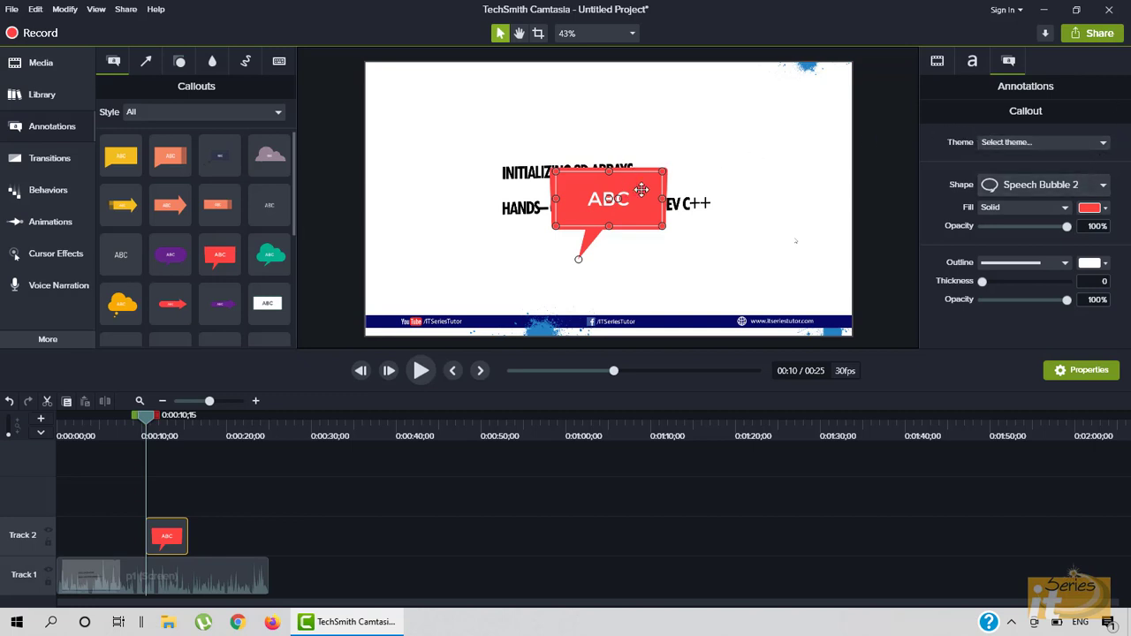
Move the red speech bubble callout up clear of the title text, with its tail pointing at "C++".
{"action": "left_click_drag", "start_coordinate": [644, 190], "coordinate": [757, 124]}
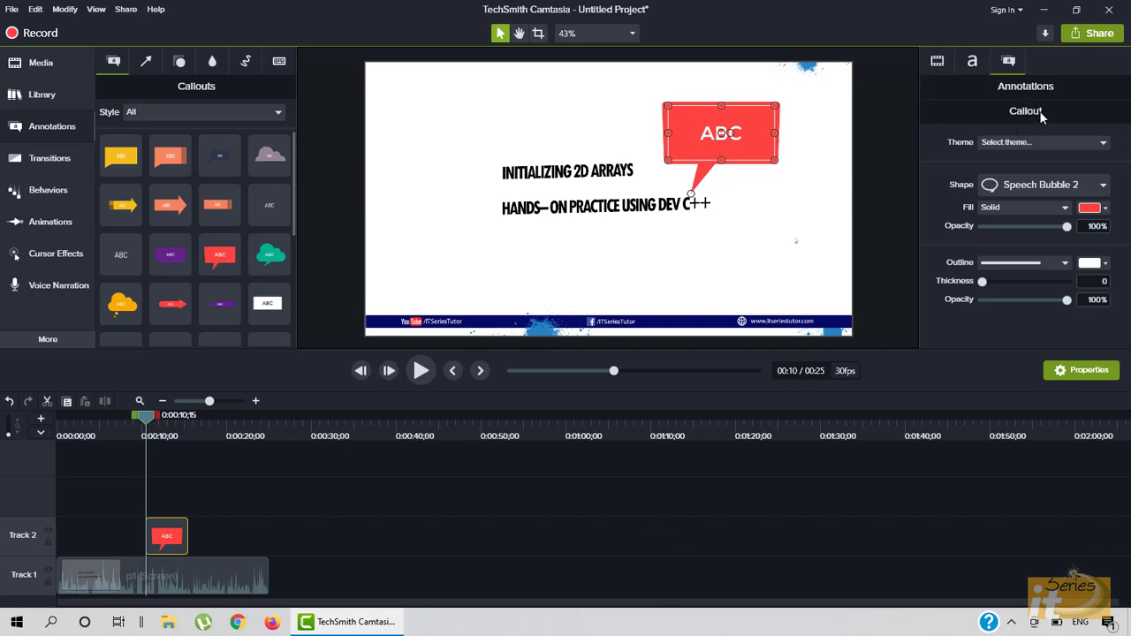
Examine the callout's font style, shape, fill and opacity options without changing them.
{"action": "left_click", "coordinate": [977, 63]}
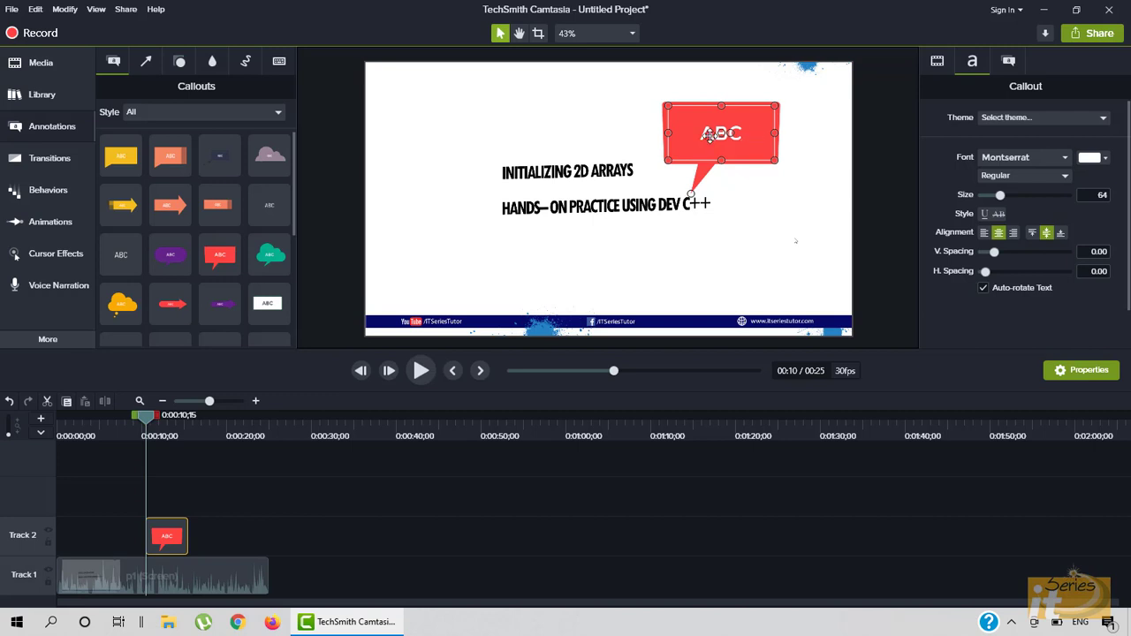
{"action": "left_click", "coordinate": [1064, 176]}
{"action": "left_click", "coordinate": [1065, 177]}
{"action": "left_click", "coordinate": [1009, 63]}
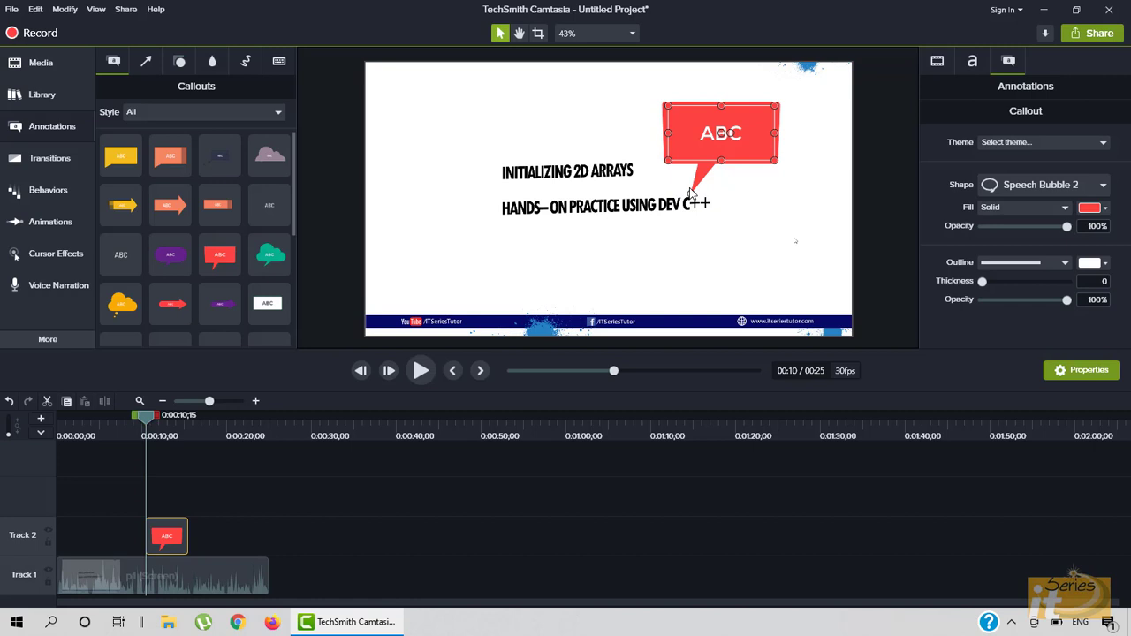
{"action": "left_click", "coordinate": [1019, 184]}
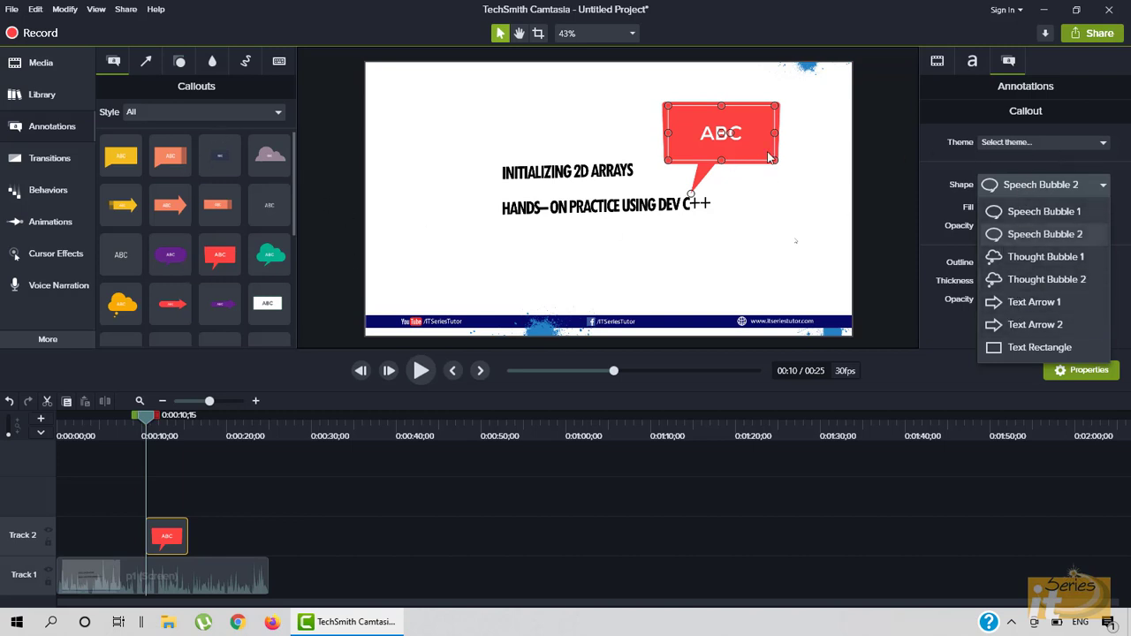
{"action": "left_click", "coordinate": [1019, 146]}
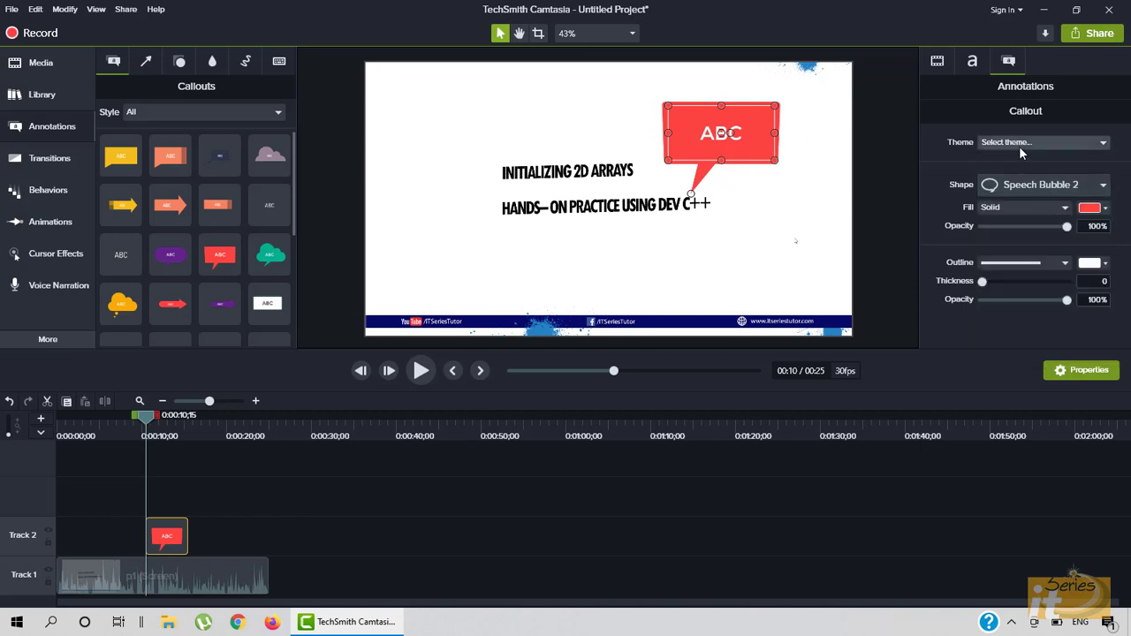
{"action": "left_click", "coordinate": [1065, 208]}
{"action": "left_click", "coordinate": [1065, 208]}
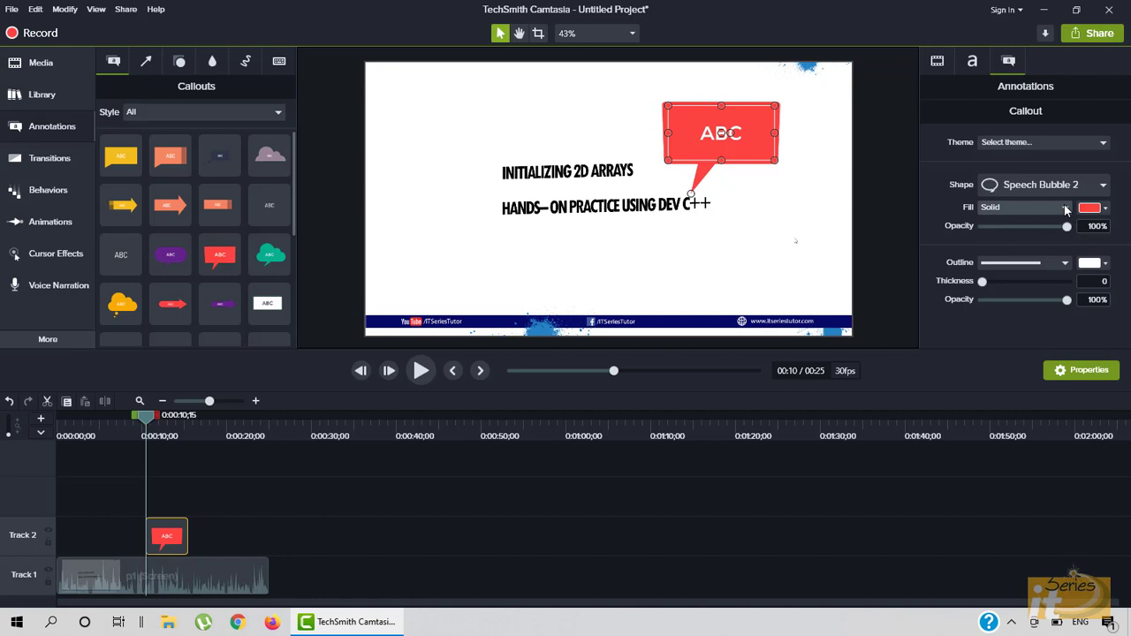
{"action": "mouse_move", "coordinate": [1066, 226]}
{"action": "left_mouse_down"}
{"action": "mouse_move", "coordinate": [972, 235]}
{"action": "mouse_move", "coordinate": [1085, 237]}
{"action": "left_mouse_up"}
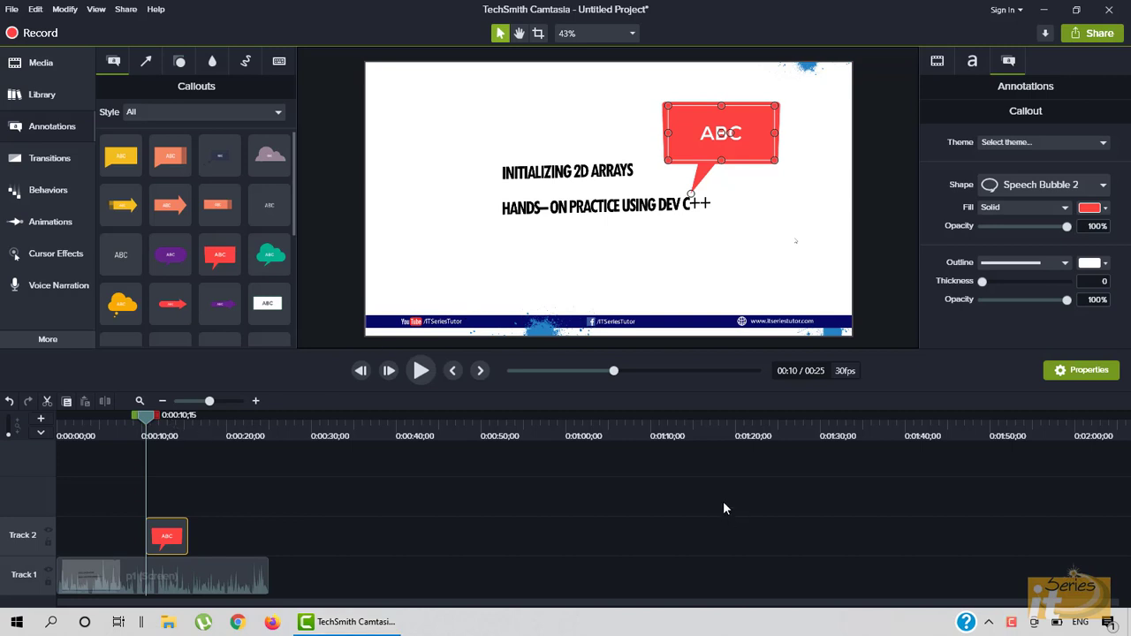
Set the playhead to 0:00:10;20 and lengthen the callout clip on Track 2 slightly at its end.
{"action": "mouse_move", "coordinate": [149, 417]}
{"action": "left_mouse_down"}
{"action": "mouse_move", "coordinate": [188, 431]}
{"action": "mouse_move", "coordinate": [149, 437]}
{"action": "left_mouse_up"}
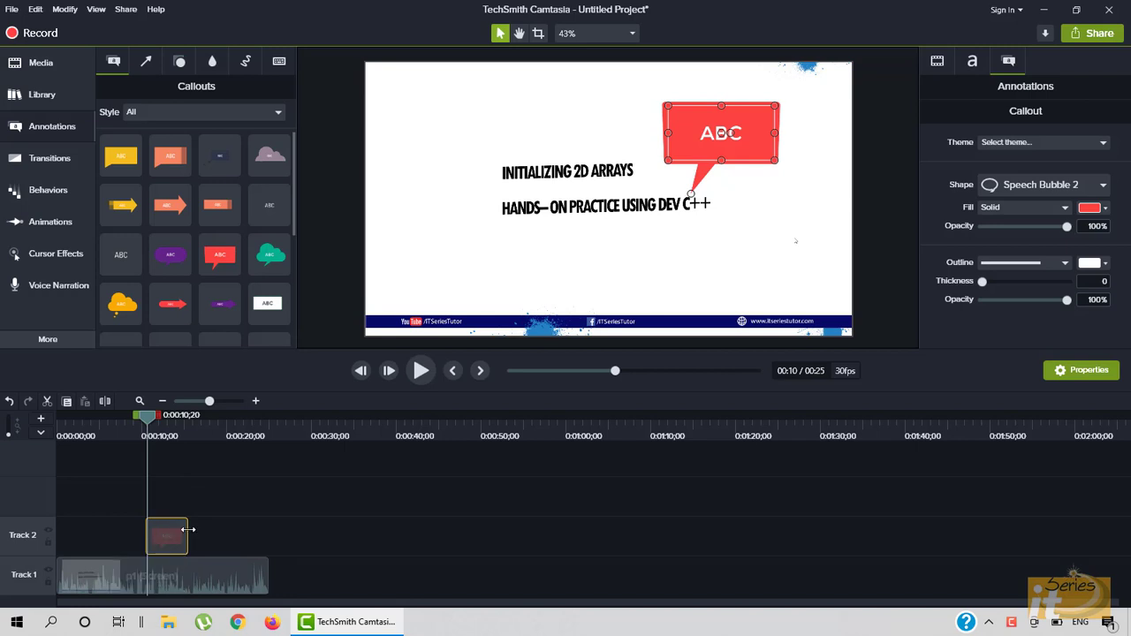
{"action": "mouse_move", "coordinate": [188, 529]}
{"action": "left_mouse_down"}
{"action": "mouse_move", "coordinate": [251, 538]}
{"action": "mouse_move", "coordinate": [169, 537]}
{"action": "mouse_move", "coordinate": [196, 544]}
{"action": "left_mouse_up"}
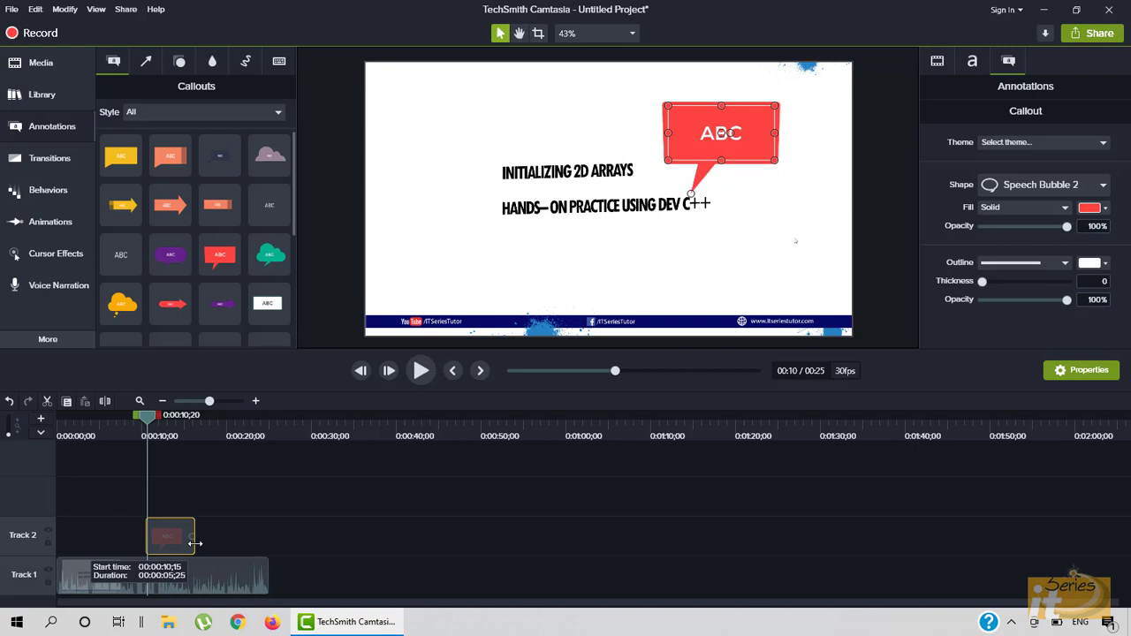
{"action": "left_click_drag", "start_coordinate": [195, 543], "coordinate": [190, 545]}
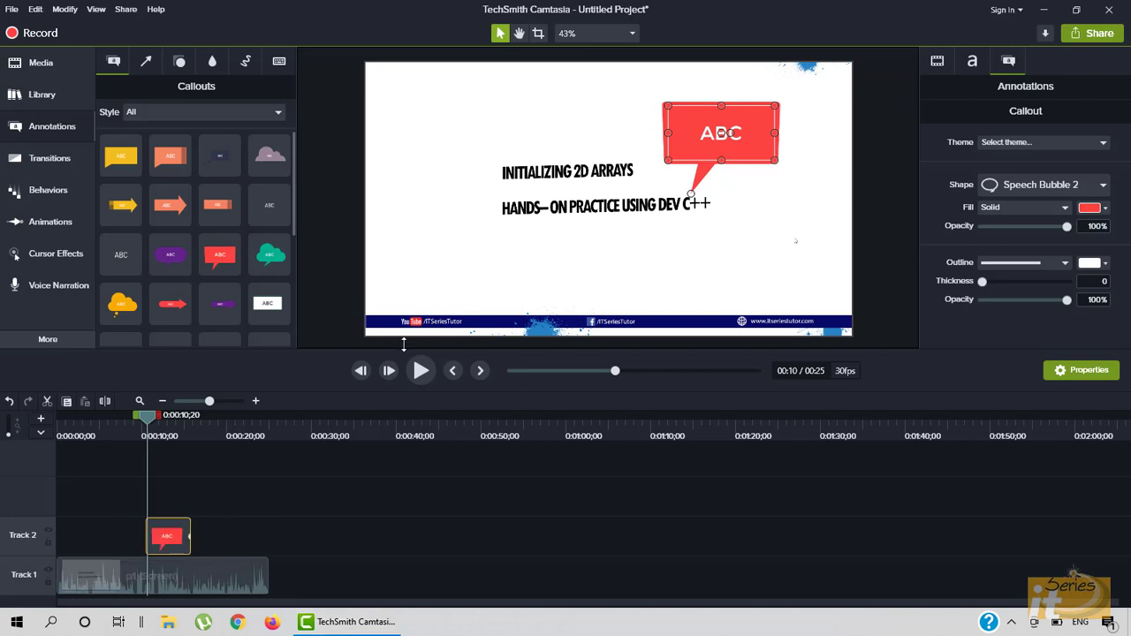
Look through the available arrow and line annotations and the shape annotations.
{"action": "left_click", "coordinate": [146, 63]}
{"action": "scroll", "coordinate": [179, 283], "scroll_direction": "down", "scroll_amount": 1}
{"action": "scroll", "coordinate": [180, 283], "scroll_direction": "down", "scroll_amount": 3}
{"action": "scroll", "coordinate": [178, 279], "scroll_direction": "up", "scroll_amount": 4}
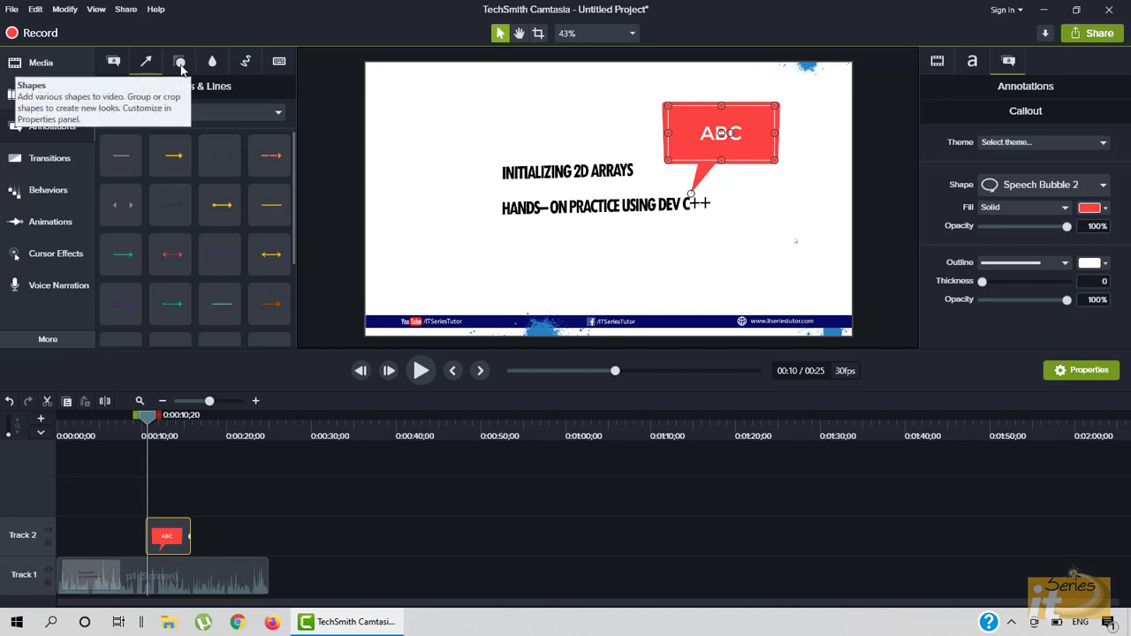
{"action": "left_click", "coordinate": [180, 64]}
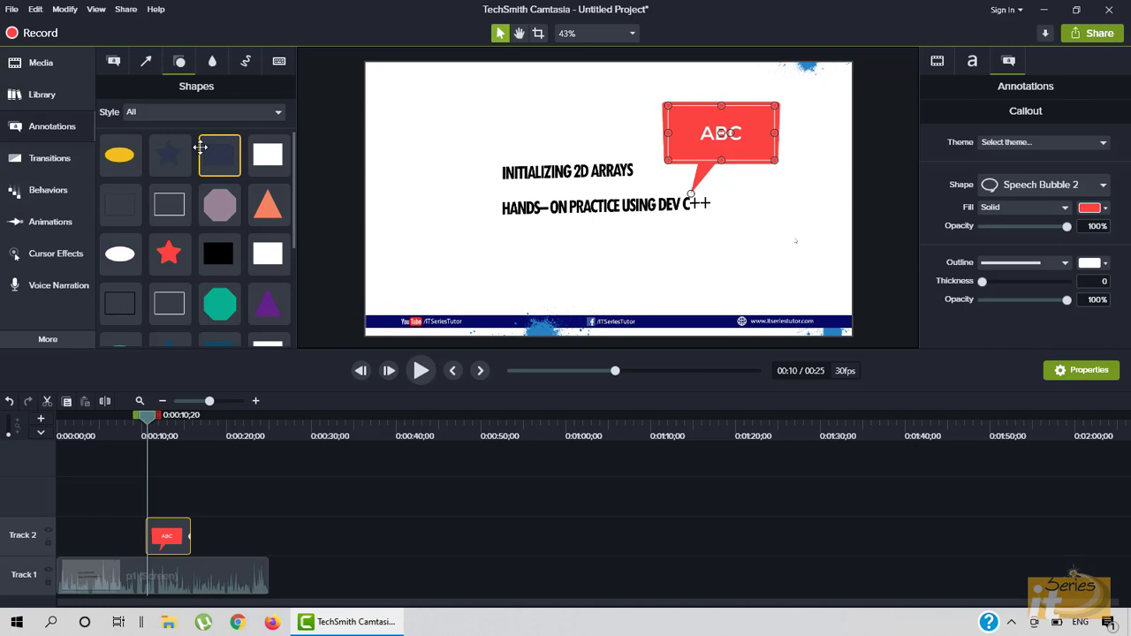
{"action": "scroll", "coordinate": [200, 155], "scroll_direction": "down", "scroll_amount": 5}
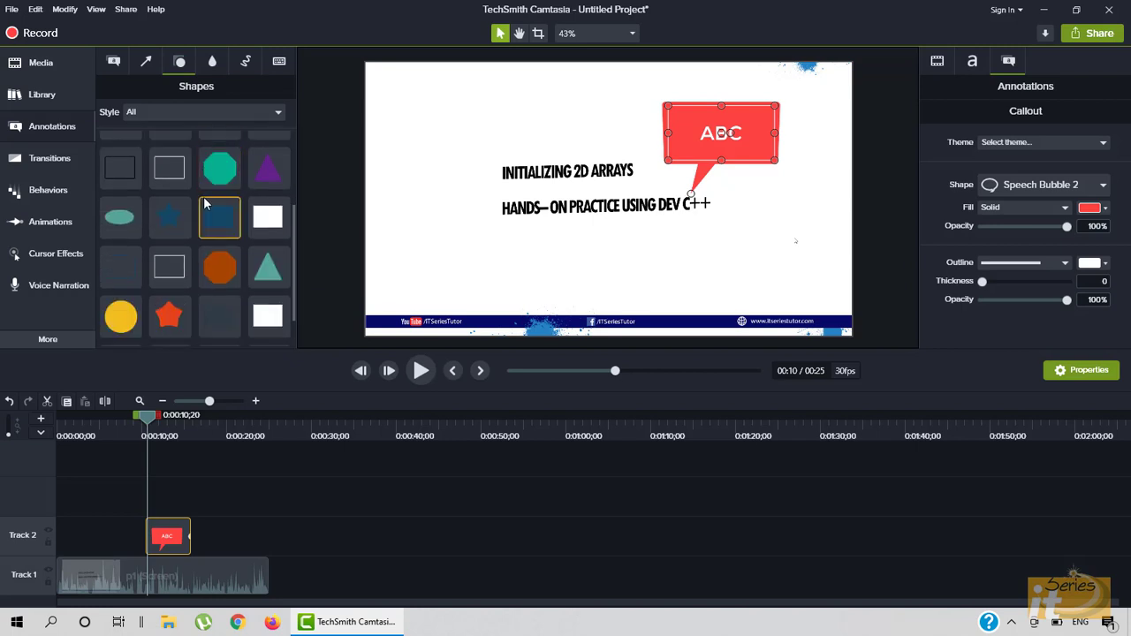
{"action": "scroll", "coordinate": [203, 196], "scroll_direction": "up", "scroll_amount": 5}
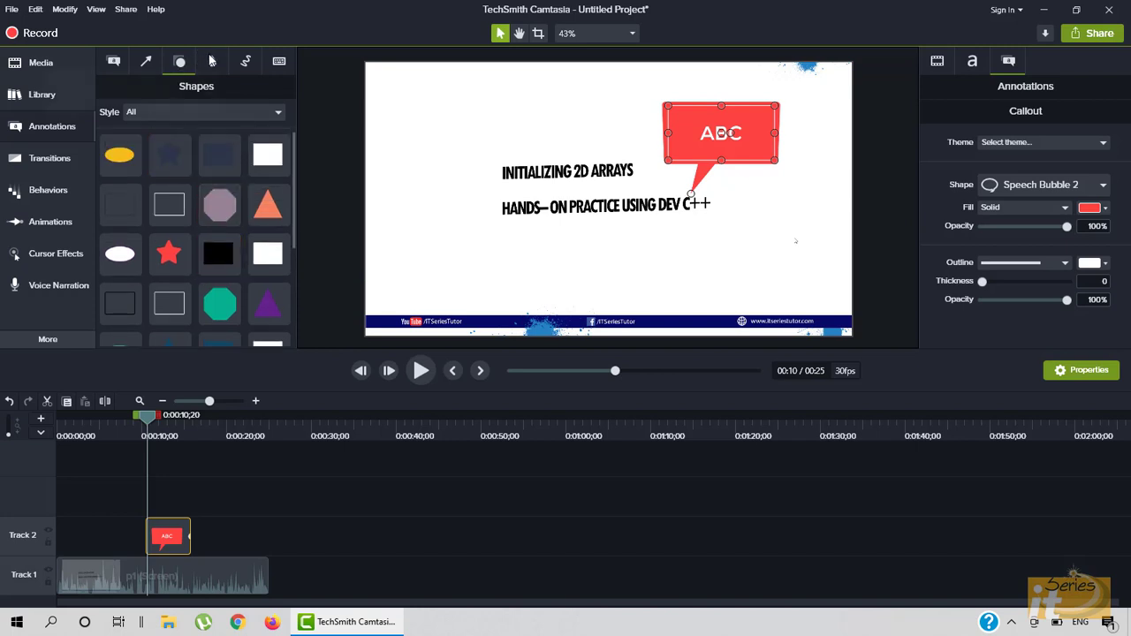
Place a Blur over "INITIALIZING 2D ARRAYS", shrink it toward the text, and extend its clip to the callout's end.
{"action": "left_click", "coordinate": [214, 61]}
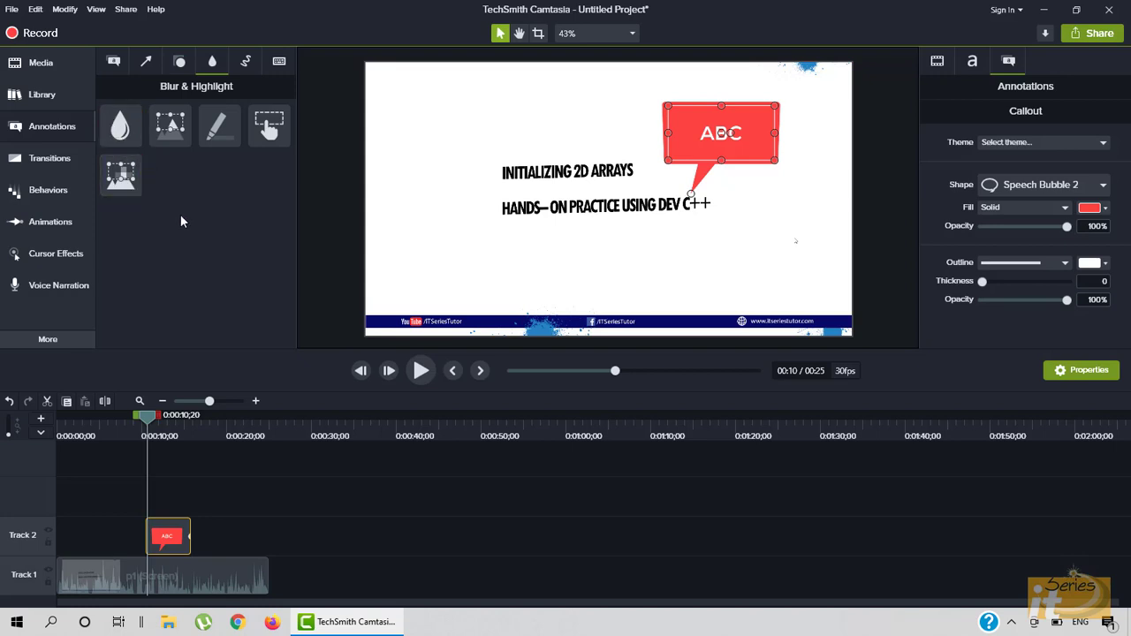
{"action": "mouse_move", "coordinate": [124, 131]}
{"action": "left_mouse_down"}
{"action": "mouse_move", "coordinate": [271, 124]}
{"action": "mouse_move", "coordinate": [513, 171]}
{"action": "mouse_move", "coordinate": [479, 172]}
{"action": "mouse_move", "coordinate": [548, 168]}
{"action": "left_mouse_up"}
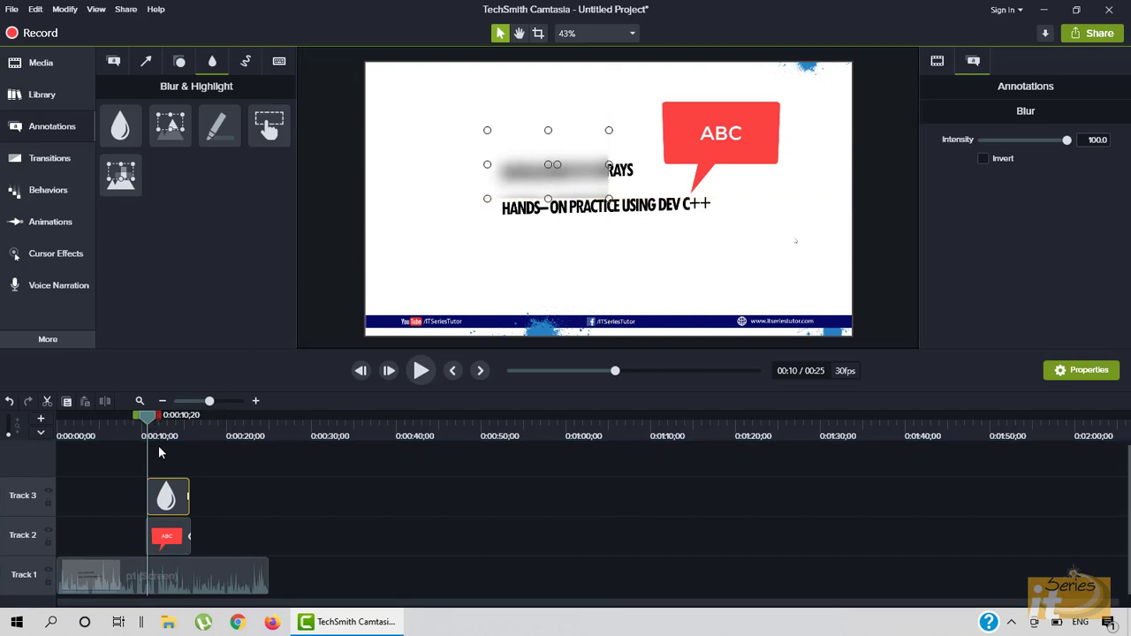
{"action": "left_click_drag", "start_coordinate": [514, 168], "coordinate": [547, 161]}
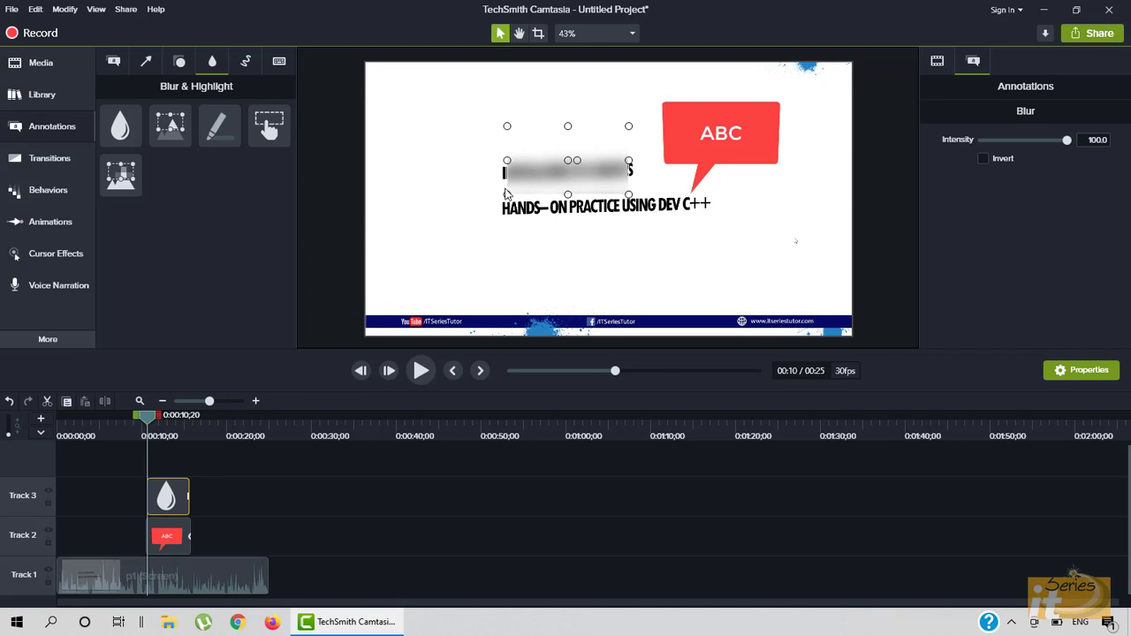
{"action": "mouse_move", "coordinate": [506, 193]}
{"action": "left_mouse_down"}
{"action": "mouse_move", "coordinate": [538, 189]}
{"action": "mouse_move", "coordinate": [525, 239]}
{"action": "mouse_move", "coordinate": [523, 183]}
{"action": "mouse_move", "coordinate": [511, 182]}
{"action": "left_mouse_up"}
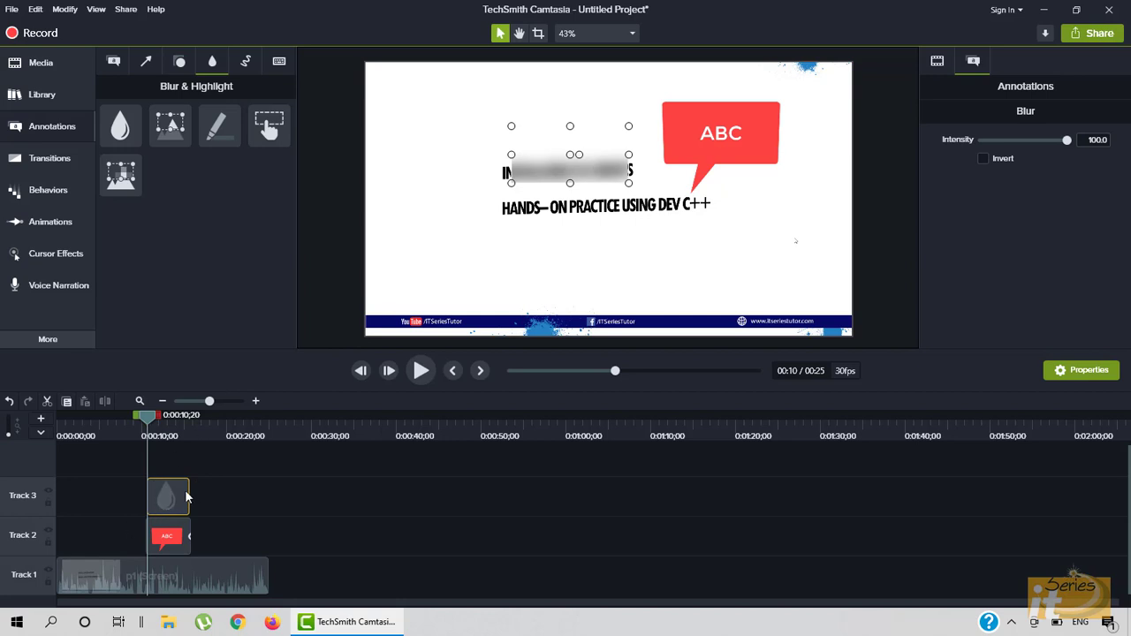
{"action": "mouse_move", "coordinate": [189, 492]}
{"action": "left_mouse_down"}
{"action": "mouse_move", "coordinate": [227, 489]}
{"action": "mouse_move", "coordinate": [189, 490]}
{"action": "left_mouse_up"}
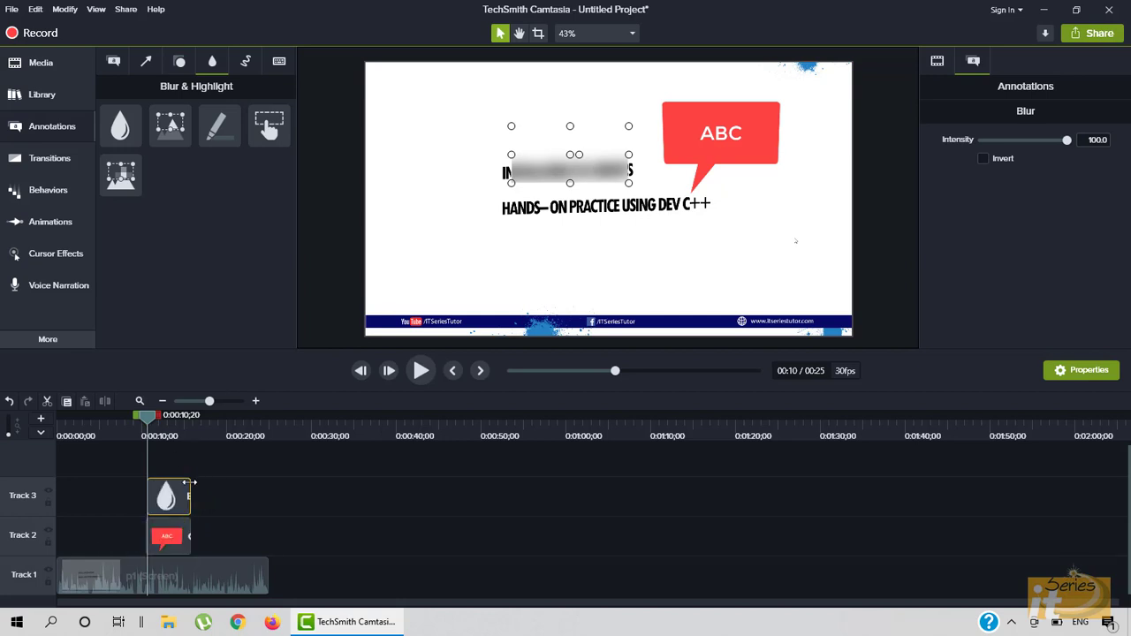
Shift the blur toward the start of the title line and delete it.
{"action": "left_click_drag", "start_coordinate": [525, 166], "coordinate": [496, 176]}
{"action": "right_click", "coordinate": [495, 175]}
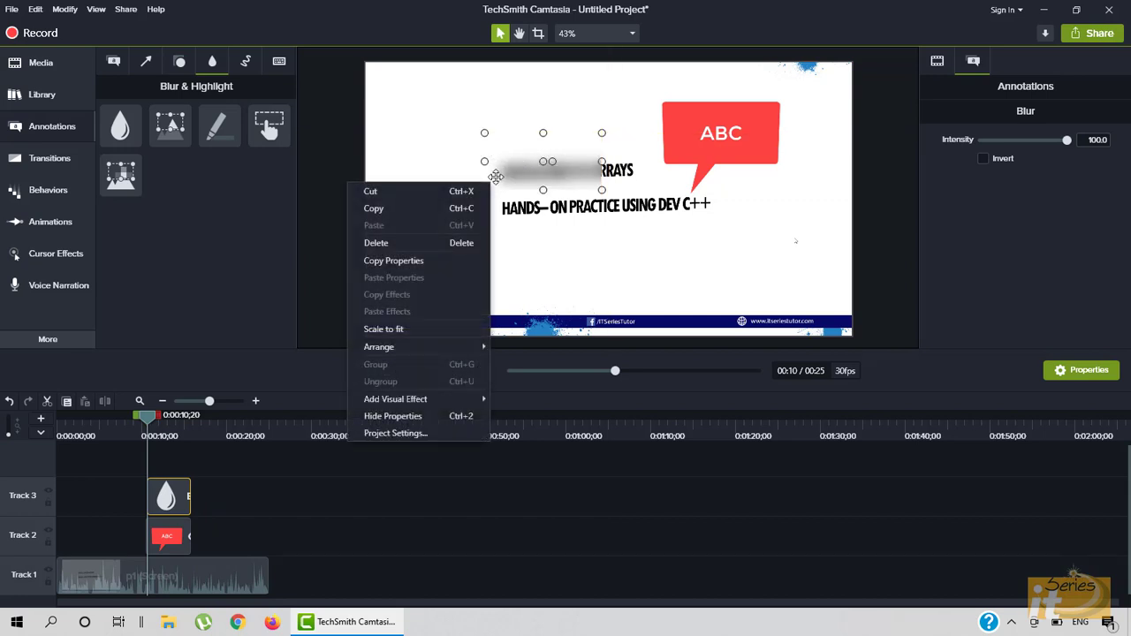
{"action": "left_click", "coordinate": [420, 246]}
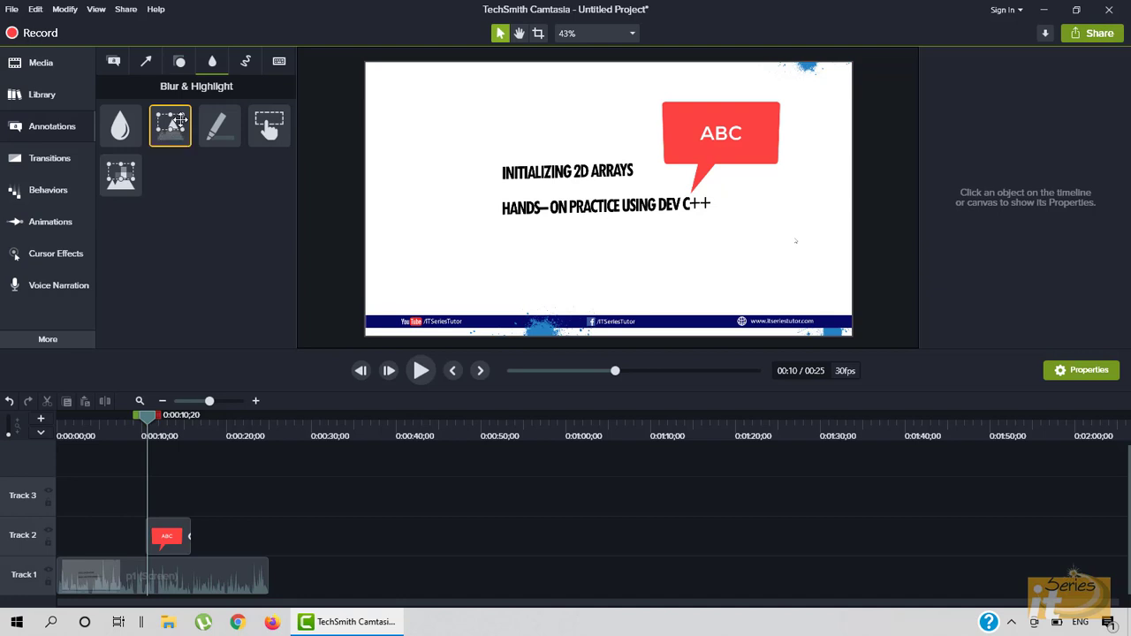
Try a Spotlight over "INITIALIZING 2D ARRAYS" at intensity 70 and delete it.
{"action": "left_click_drag", "start_coordinate": [177, 122], "coordinate": [562, 164]}
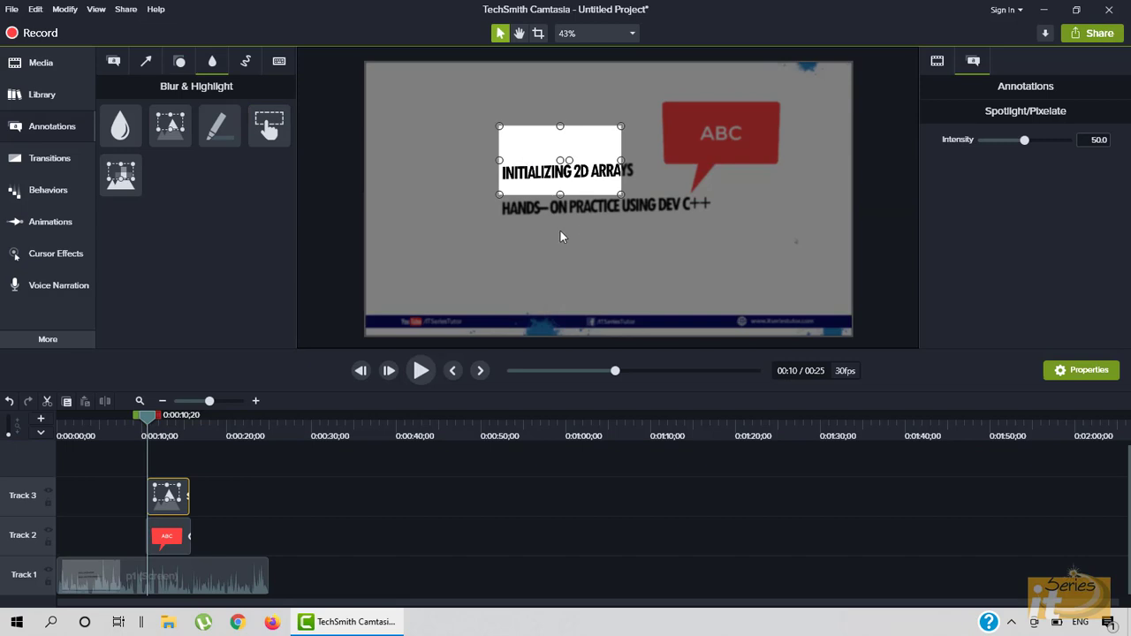
{"action": "mouse_move", "coordinate": [1028, 141]}
{"action": "left_mouse_down"}
{"action": "mouse_move", "coordinate": [1061, 143]}
{"action": "mouse_move", "coordinate": [1010, 142]}
{"action": "mouse_move", "coordinate": [1052, 140]}
{"action": "mouse_move", "coordinate": [1045, 146]}
{"action": "left_mouse_up"}
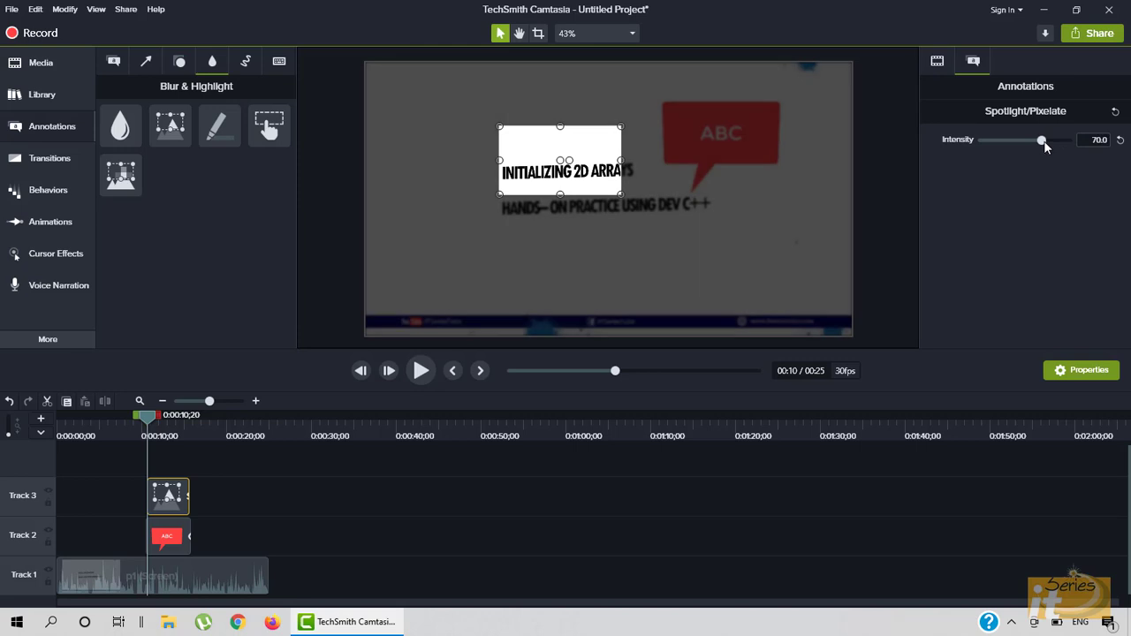
{"action": "right_click", "coordinate": [385, 157]}
{"action": "left_click", "coordinate": [442, 219]}
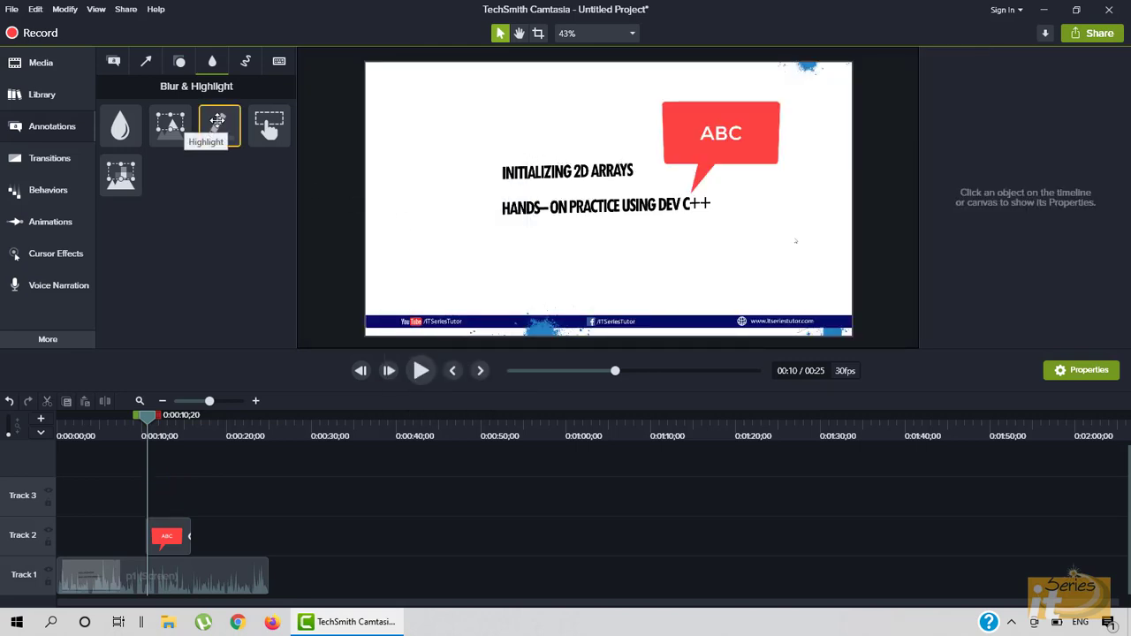
Try a yellow Highlight over the start of "INITIALIZING 2D ARRAYS" and delete it.
{"action": "mouse_move", "coordinate": [218, 121]}
{"action": "left_mouse_down"}
{"action": "mouse_move", "coordinate": [387, 157]}
{"action": "mouse_move", "coordinate": [546, 161]}
{"action": "left_mouse_up"}
{"action": "right_click", "coordinate": [537, 163]}
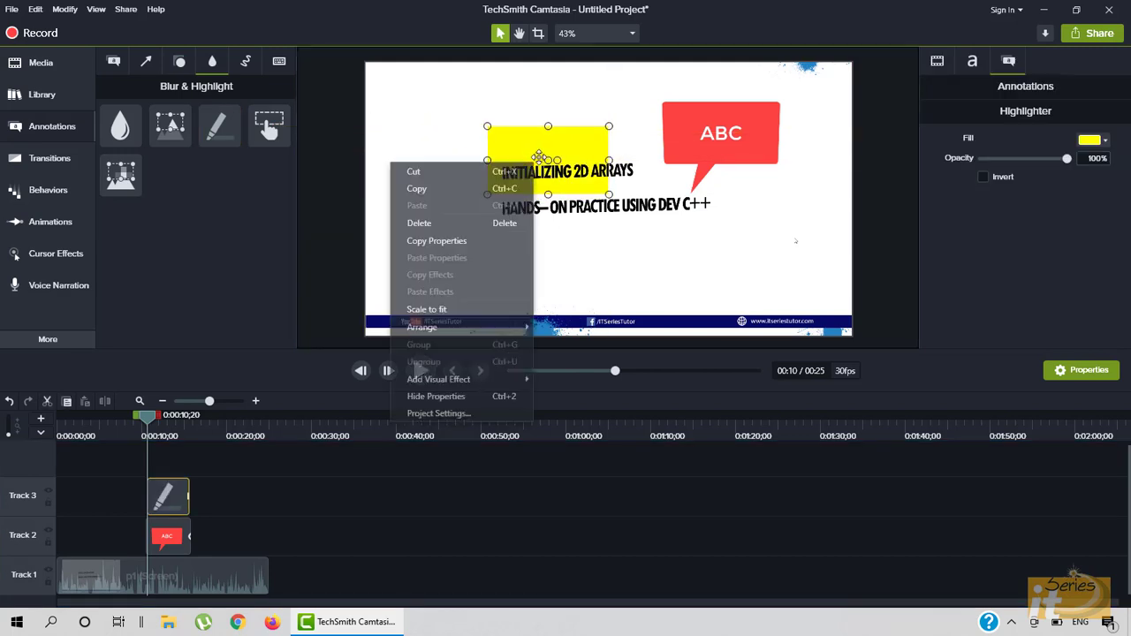
{"action": "left_click", "coordinate": [447, 225]}
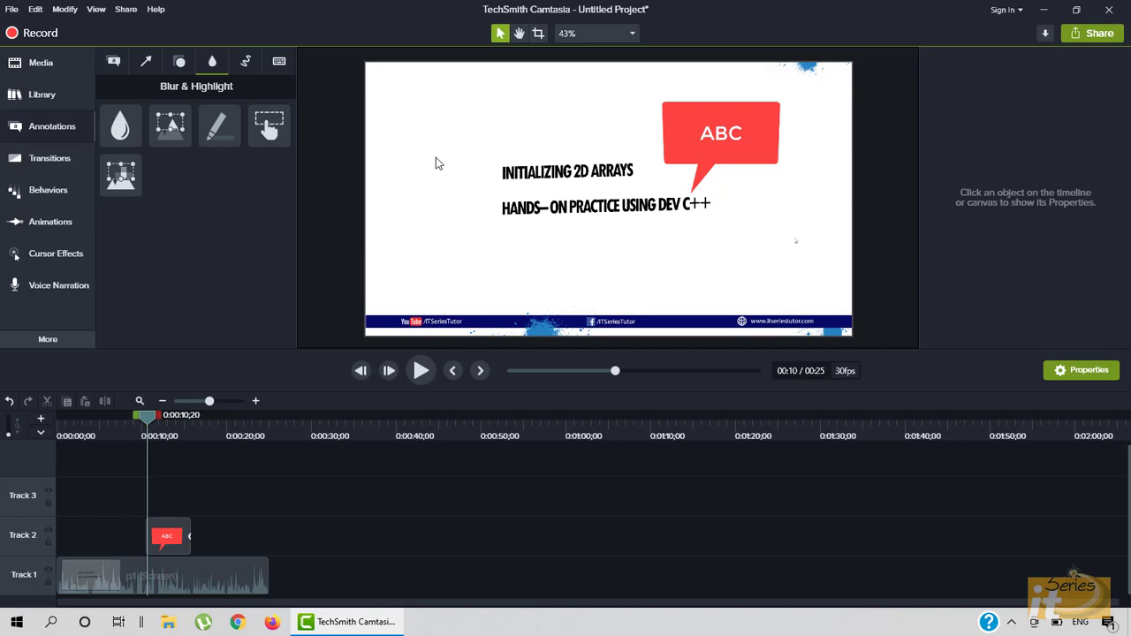
Place a Blur on the first word of the title and a Pixelate area below the speech bubble with intensity 21.7.
{"action": "left_click_drag", "start_coordinate": [122, 128], "coordinate": [508, 152]}
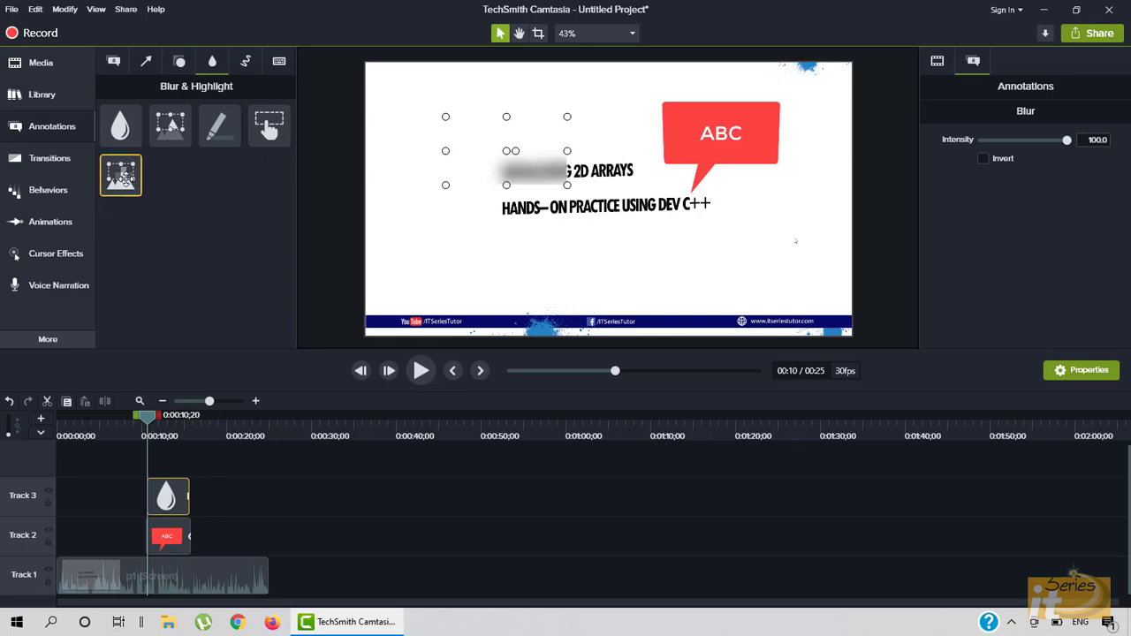
{"action": "left_click_drag", "start_coordinate": [132, 187], "coordinate": [682, 200]}
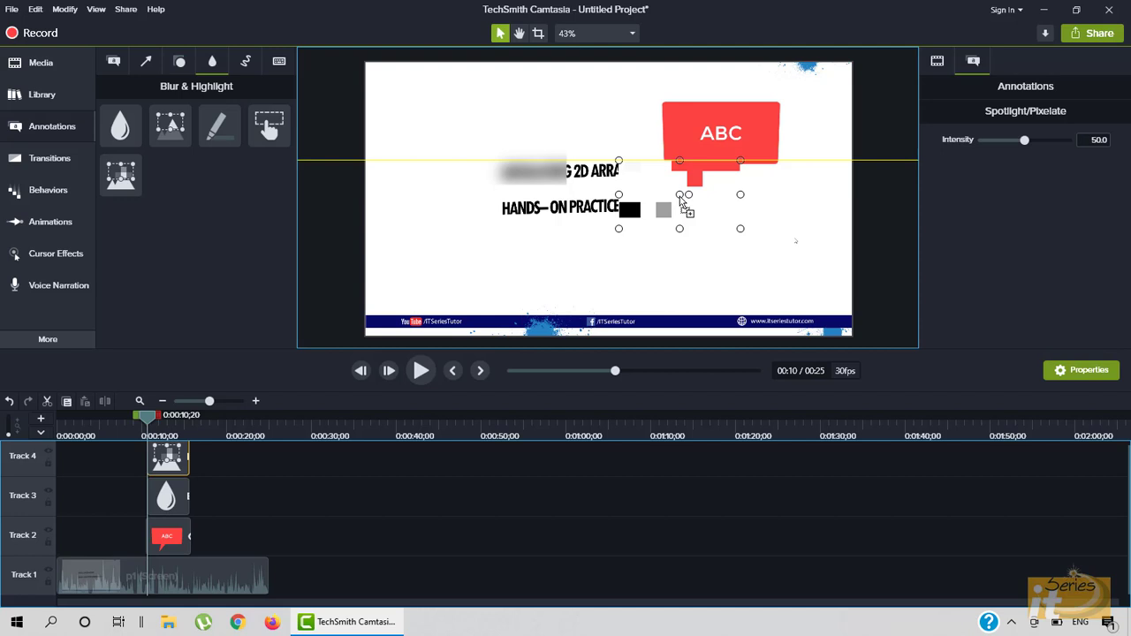
{"action": "left_click_drag", "start_coordinate": [681, 200], "coordinate": [682, 200]}
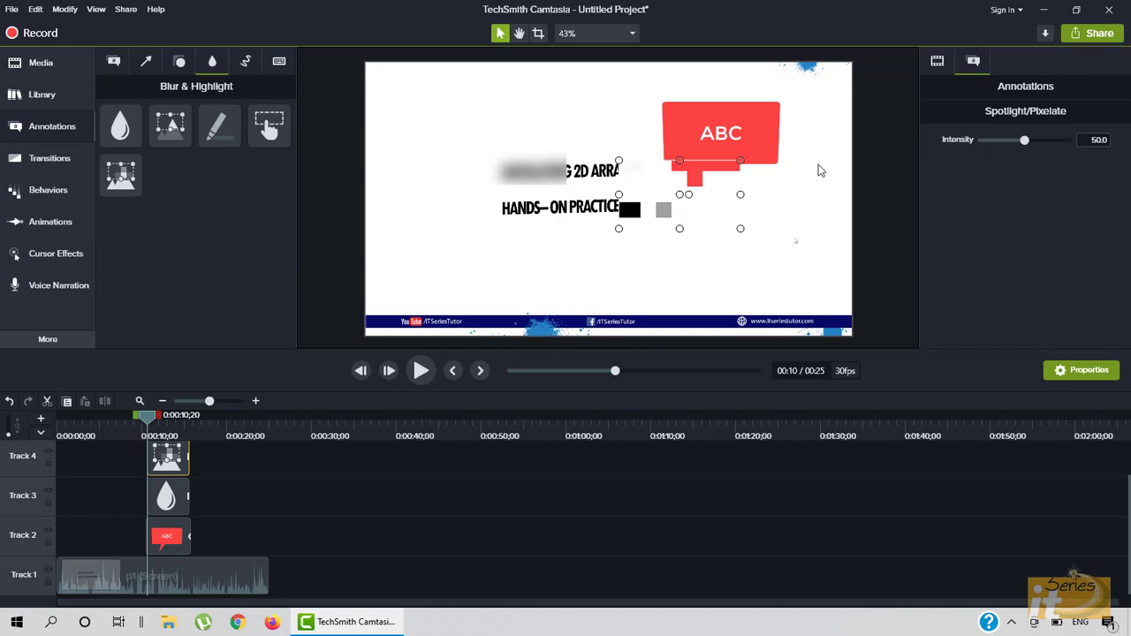
{"action": "left_click_drag", "start_coordinate": [1024, 141], "coordinate": [1000, 152]}
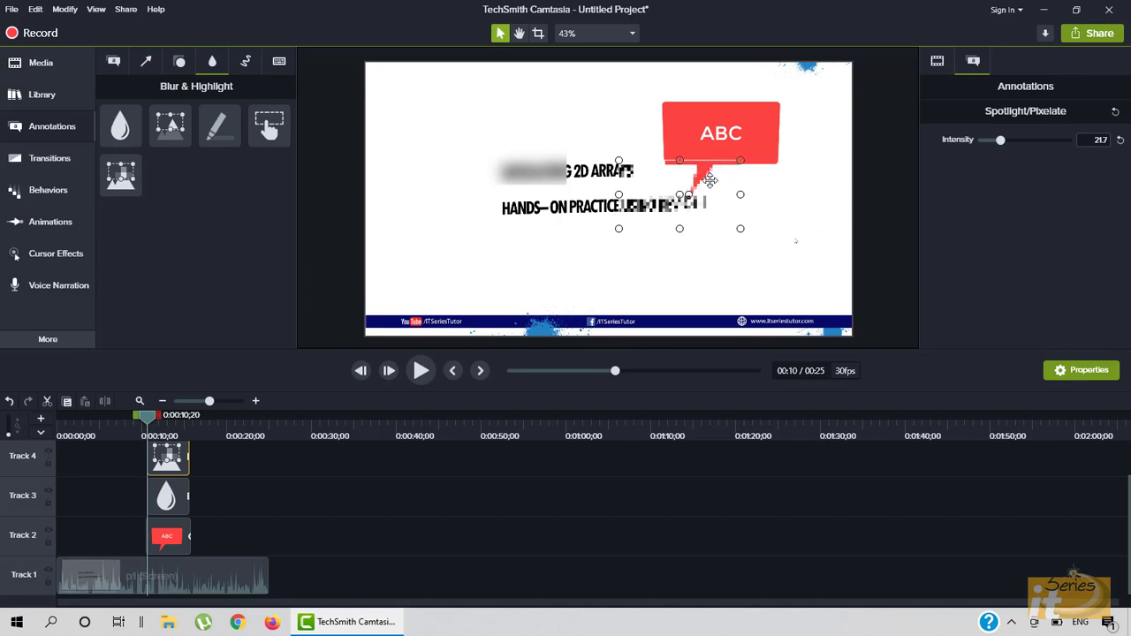
Delete the pixelate and blur annotations from the canvas.
{"action": "right_click", "coordinate": [657, 205]}
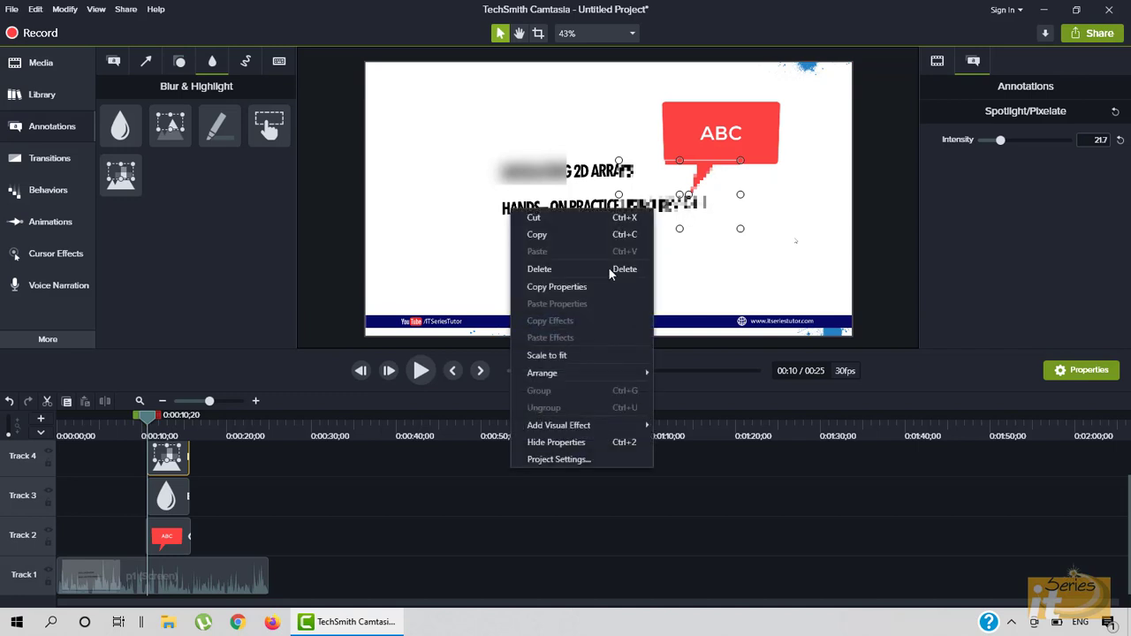
{"action": "left_click", "coordinate": [688, 266]}
{"action": "right_click", "coordinate": [534, 180]}
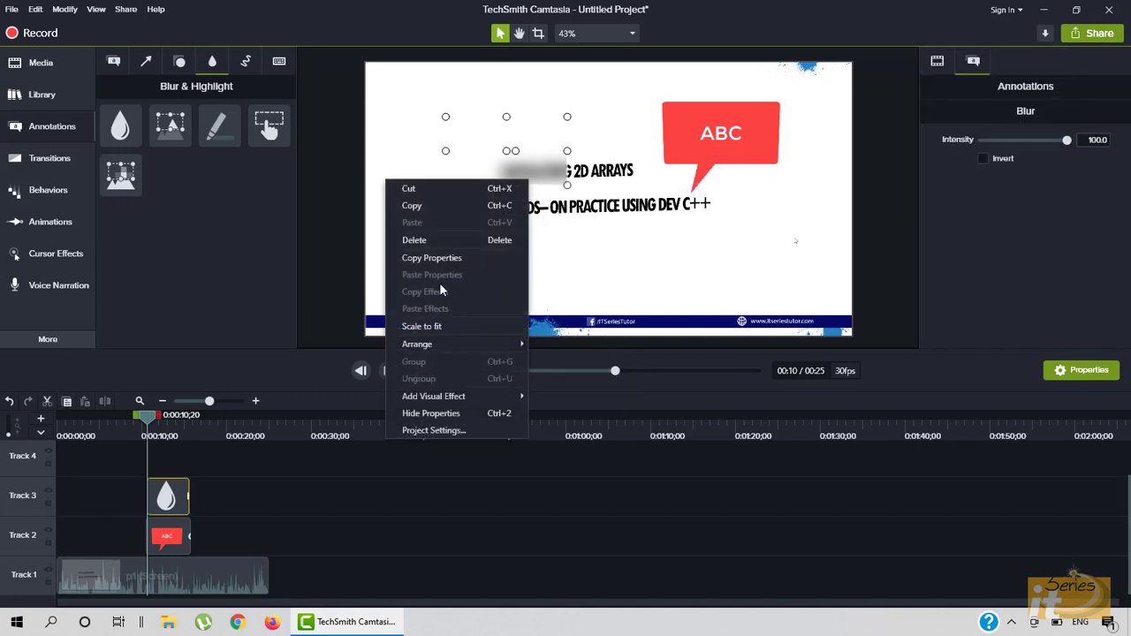
{"action": "left_click", "coordinate": [432, 238]}
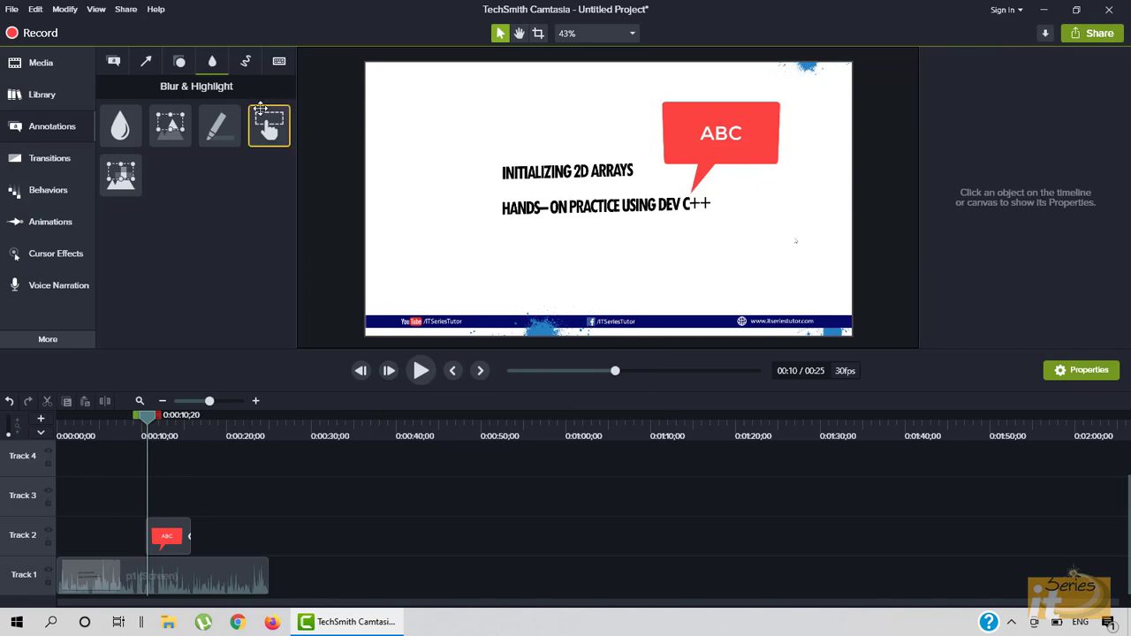
Add a red Sketch Motion circle over "INITIALIZING 2D ARRAYS".
{"action": "left_click", "coordinate": [247, 64]}
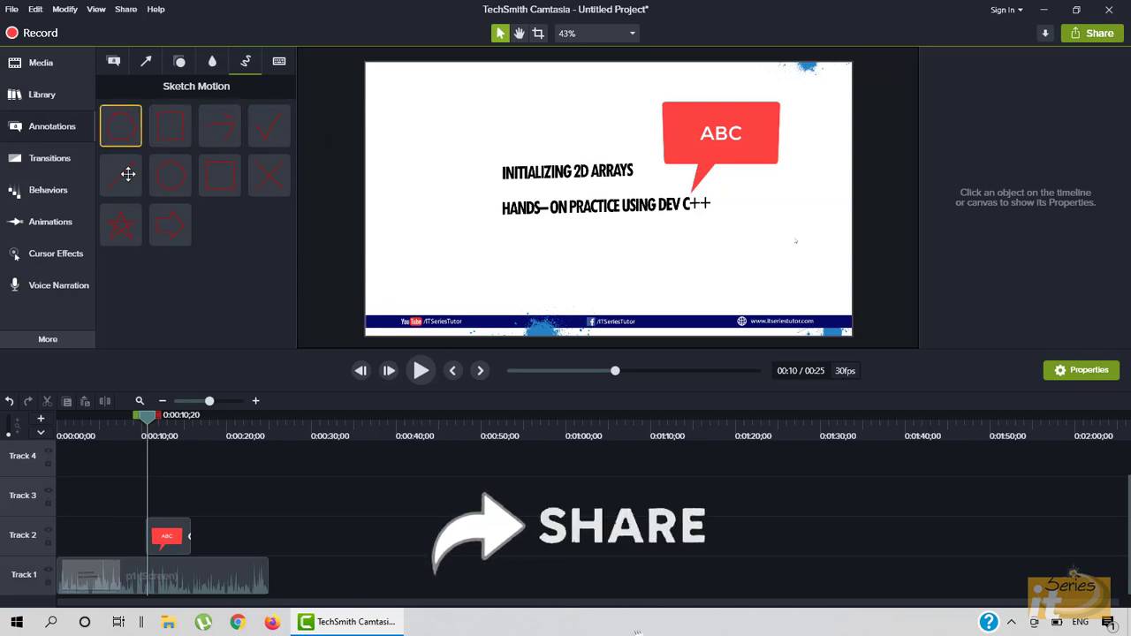
{"action": "mouse_move", "coordinate": [172, 181]}
{"action": "left_mouse_down"}
{"action": "mouse_move", "coordinate": [529, 192]}
{"action": "mouse_move", "coordinate": [582, 181]}
{"action": "left_mouse_up"}
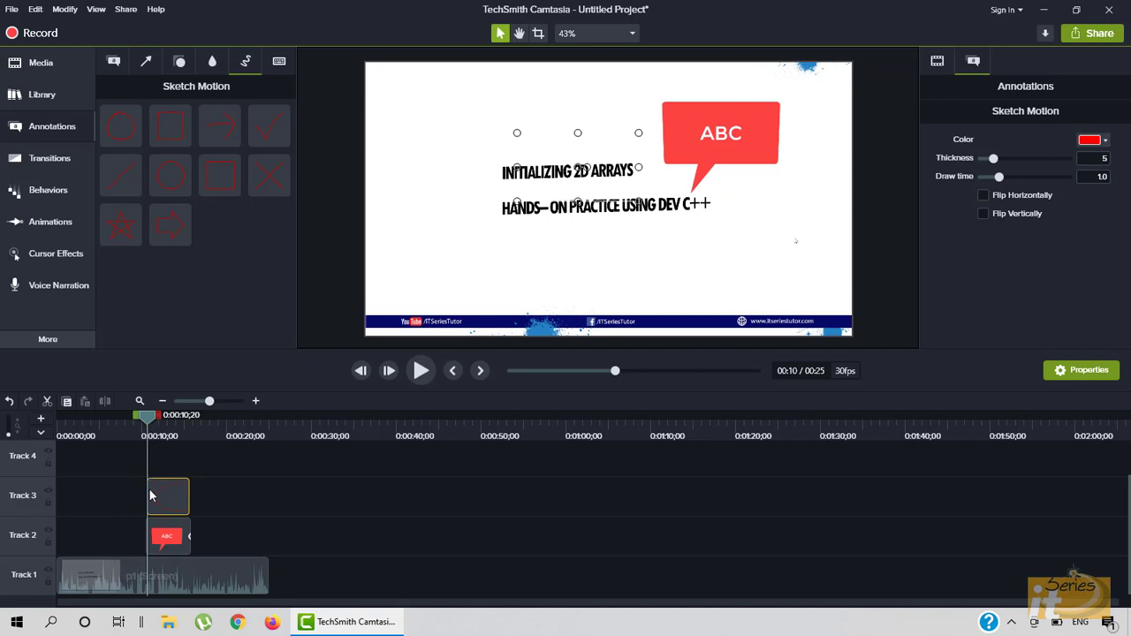
Shrink the red Sketch Motion circle to fit tightly around "2D" in the title and scrub through its drawing animation.
{"action": "left_click_drag", "start_coordinate": [152, 423], "coordinate": [162, 423]}
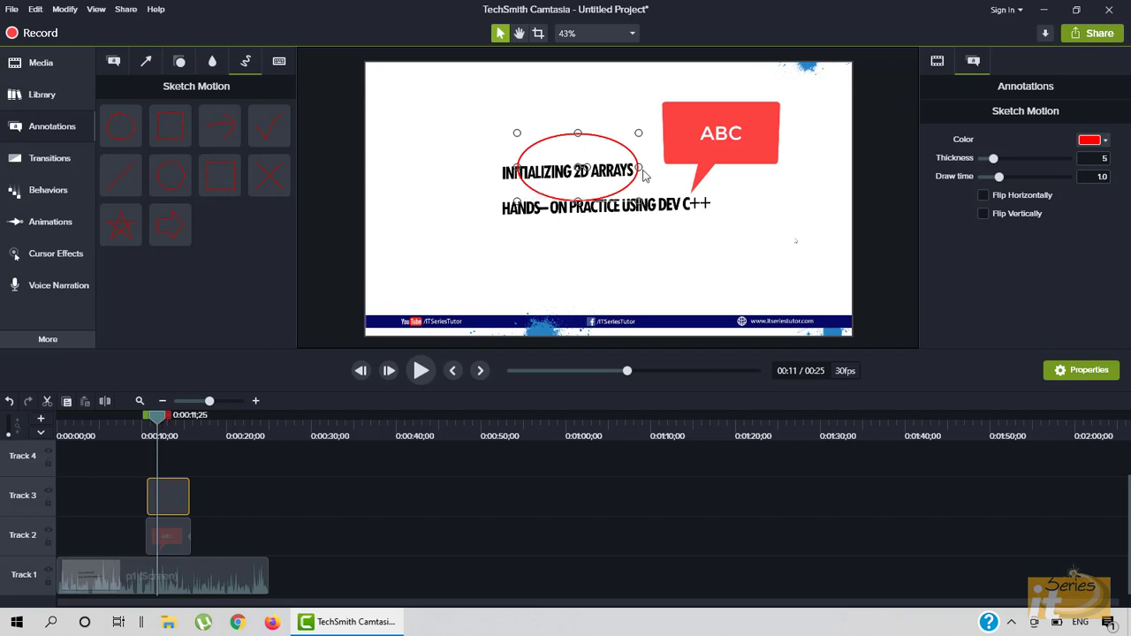
{"action": "left_click_drag", "start_coordinate": [638, 168], "coordinate": [594, 168]}
{"action": "left_click_drag", "start_coordinate": [517, 167], "coordinate": [582, 150]}
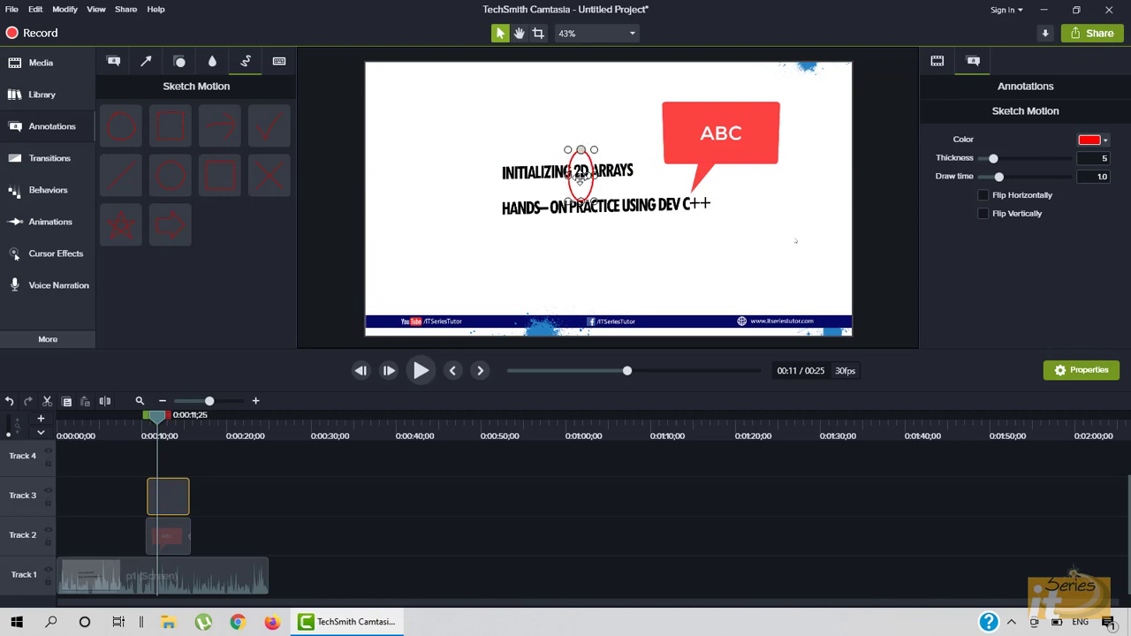
{"action": "left_click_drag", "start_coordinate": [581, 202], "coordinate": [582, 160]}
{"action": "left_click_drag", "start_coordinate": [153, 419], "coordinate": [121, 424]}
{"action": "left_click_drag", "start_coordinate": [131, 420], "coordinate": [157, 420]}
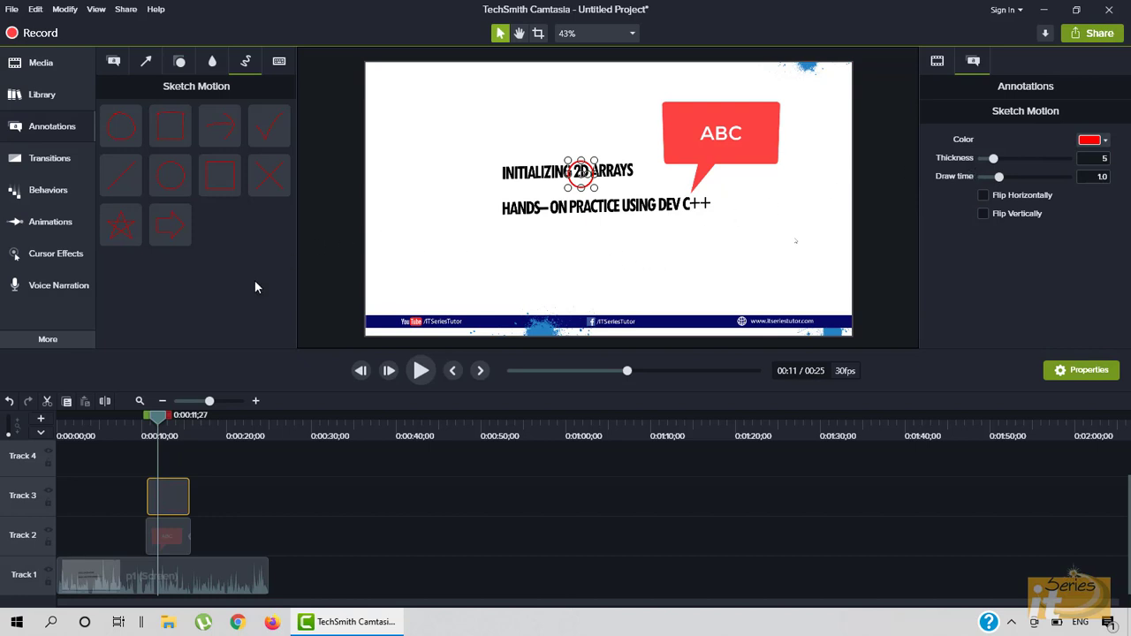
Delete the Sketch Motion circle clip from Track 3.
{"action": "right_click", "coordinate": [165, 496]}
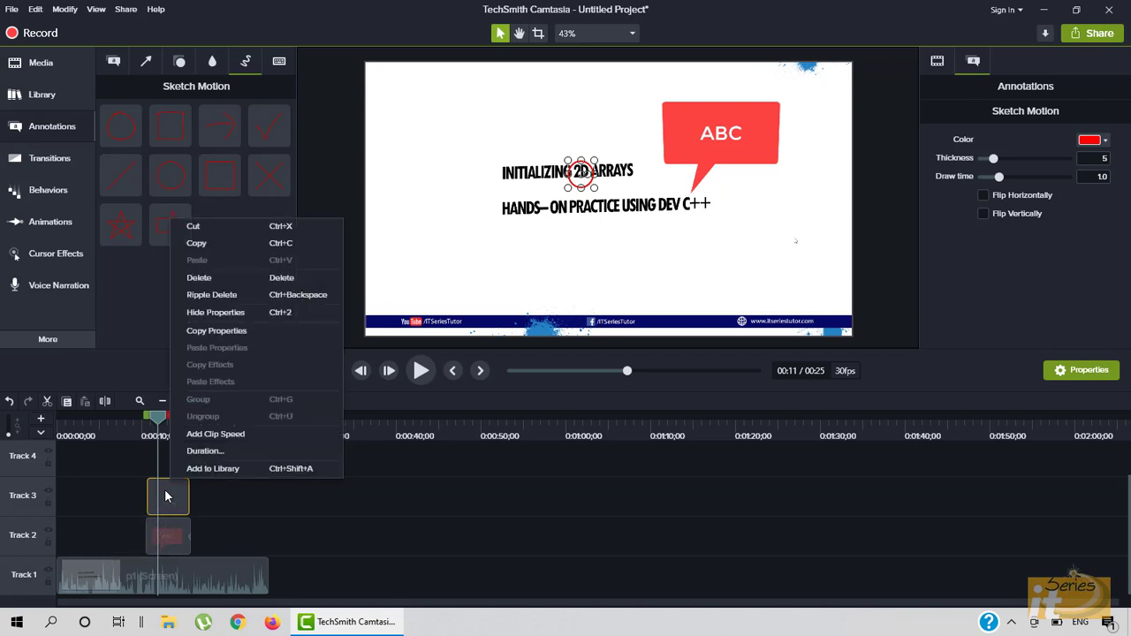
{"action": "left_click", "coordinate": [225, 272]}
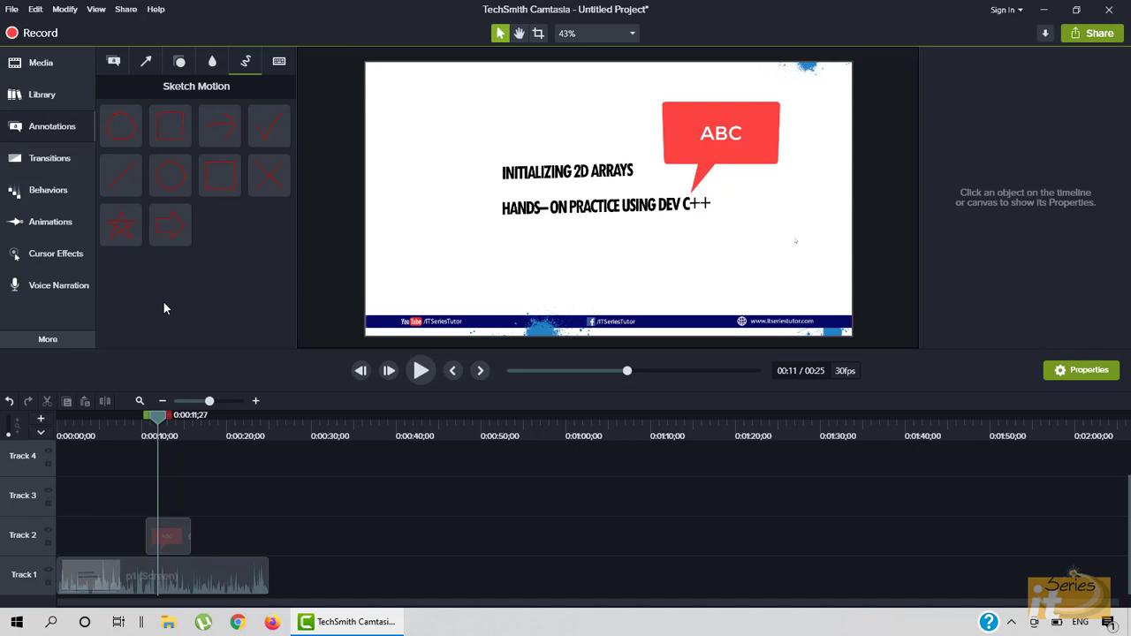
Add a Traditional-style Ctrl+A keystroke callout to the canvas below the "HANDS-ON PRACTICE USING DEV C++" line.
{"action": "left_click", "coordinate": [278, 60]}
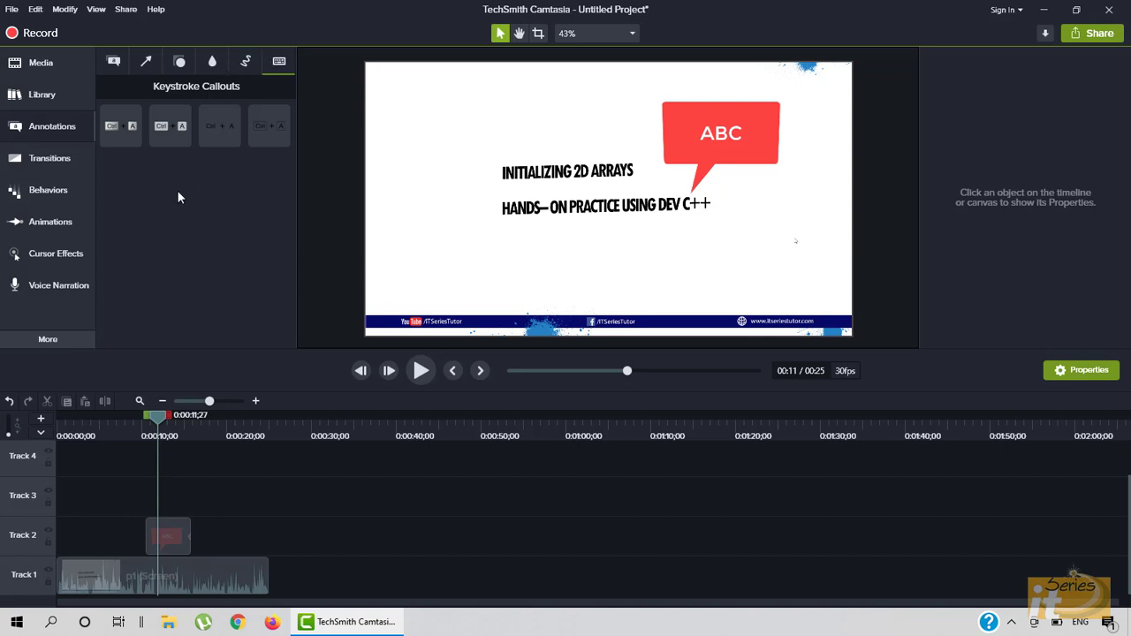
{"action": "mouse_move", "coordinate": [120, 126]}
{"action": "left_mouse_down"}
{"action": "mouse_move", "coordinate": [300, 227]}
{"action": "mouse_move", "coordinate": [492, 260]}
{"action": "mouse_move", "coordinate": [500, 289]}
{"action": "left_mouse_up"}
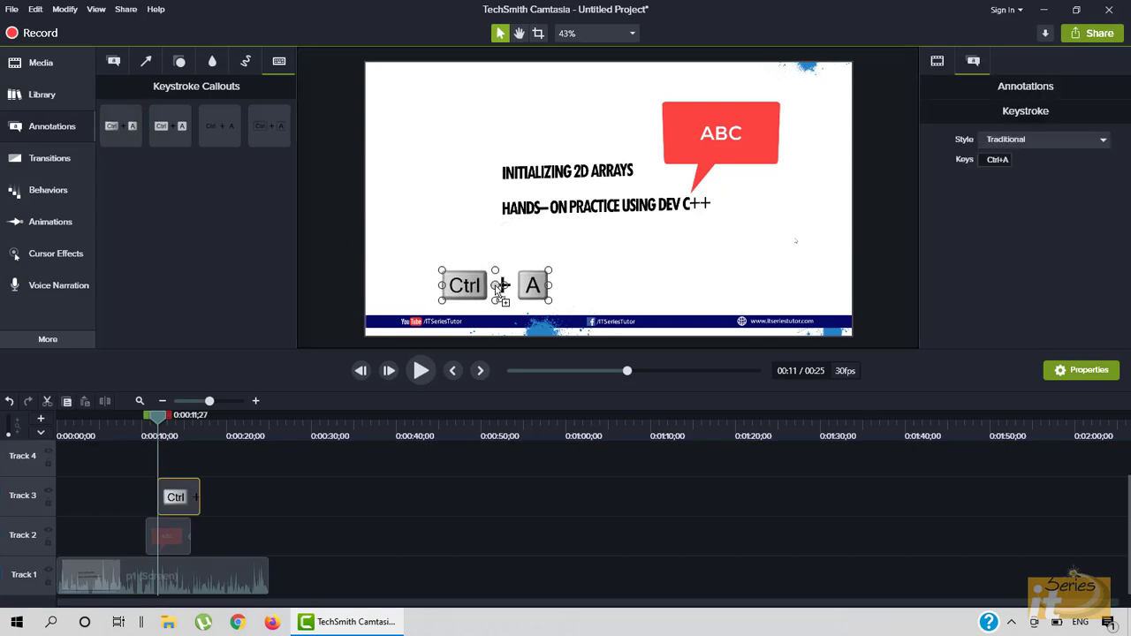